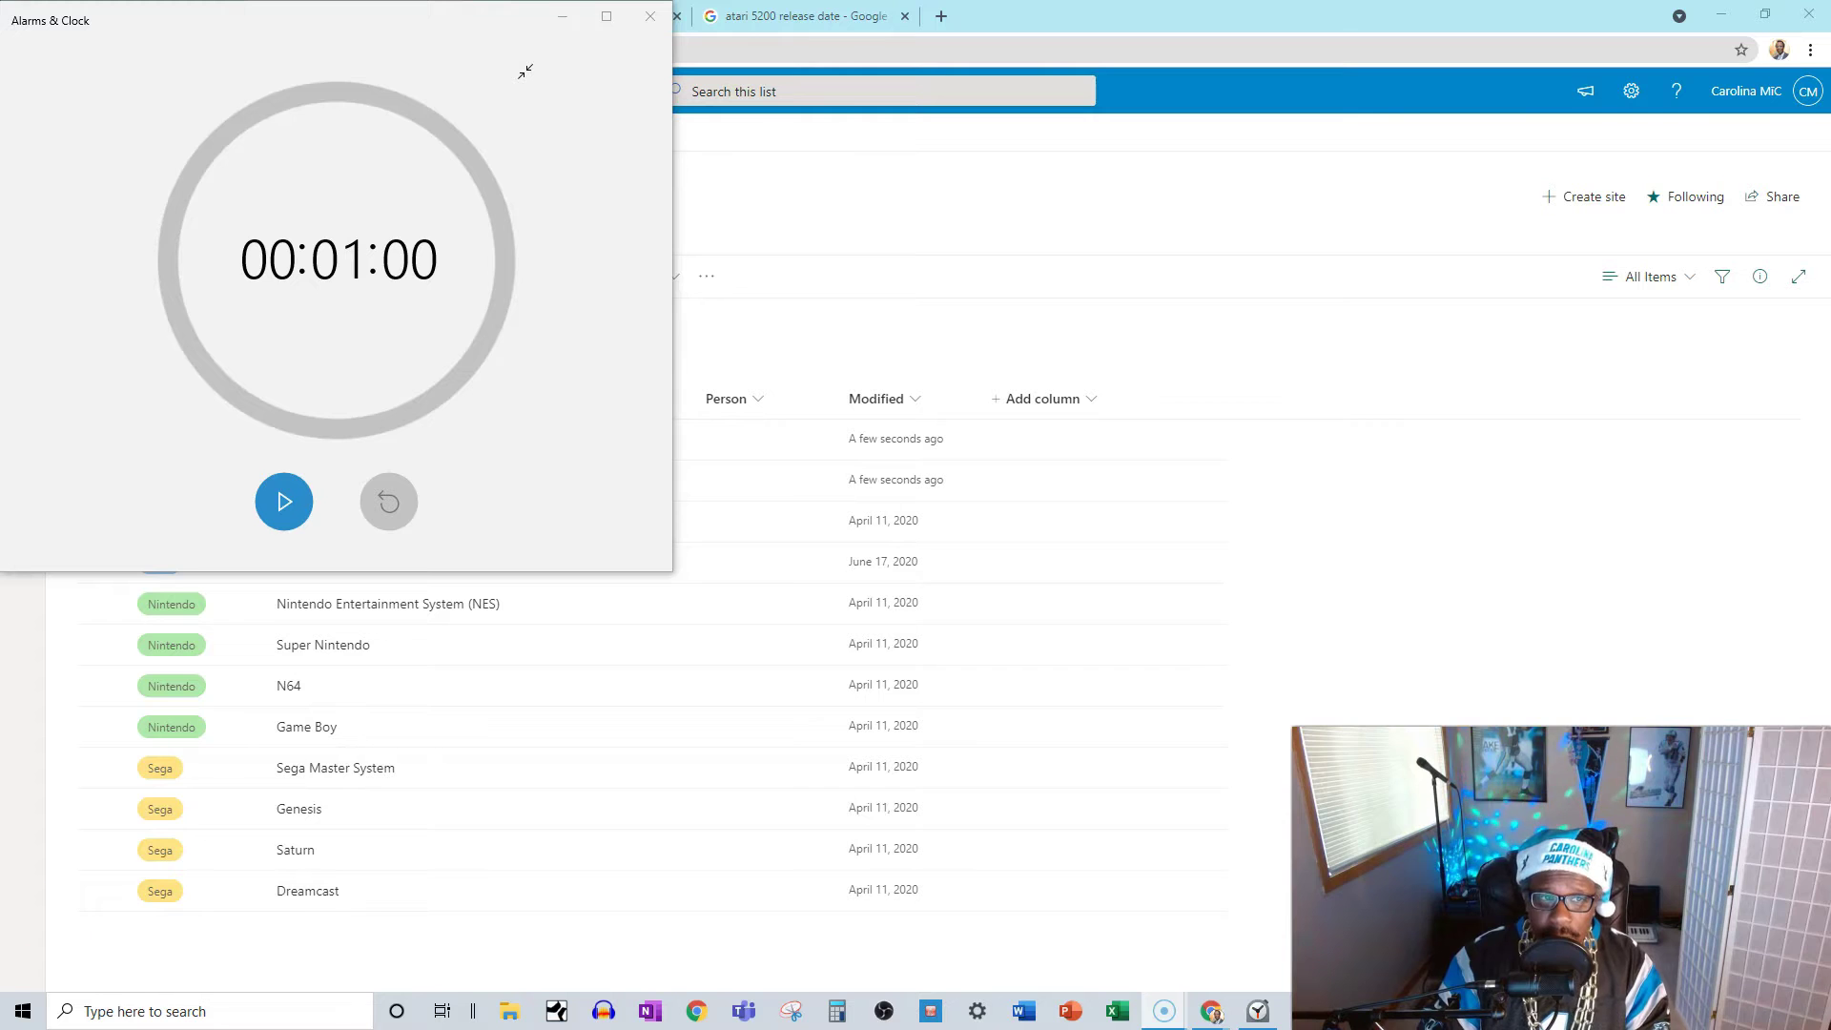
- Start the one-minute countdown and pause it at 00:00:24
left_click(286, 501)
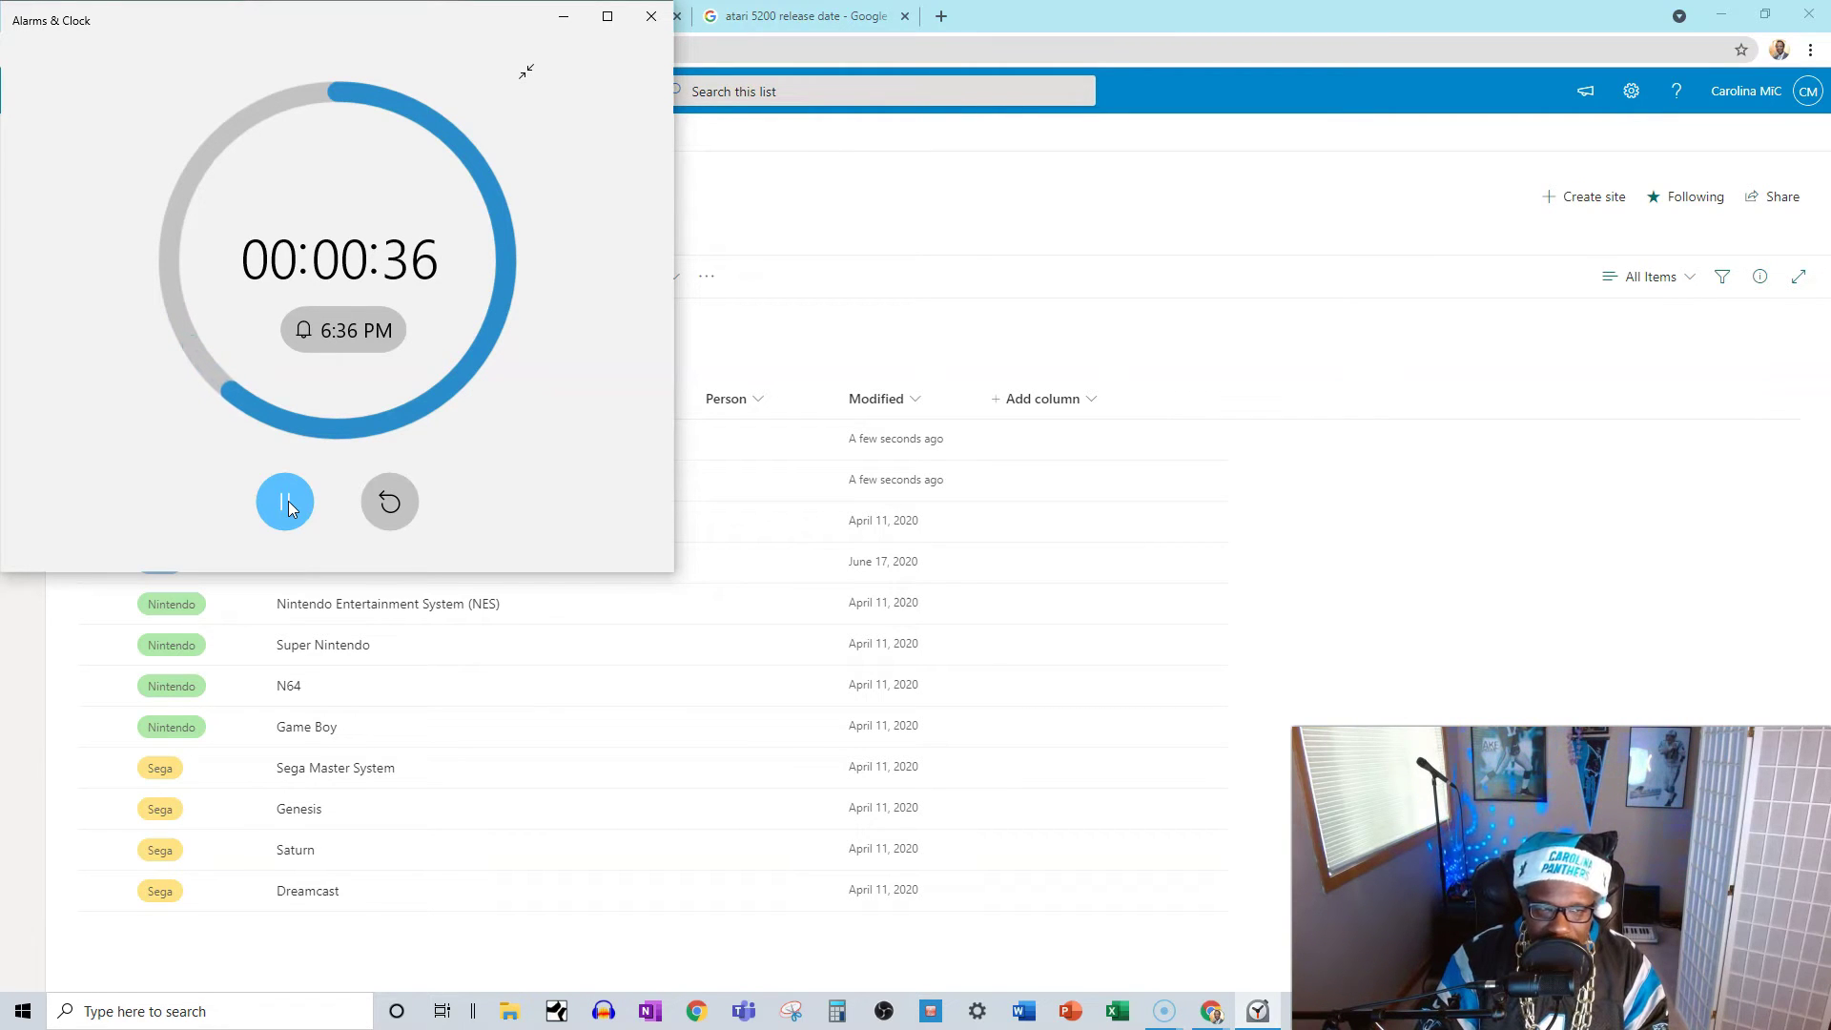
left_click(287, 501)
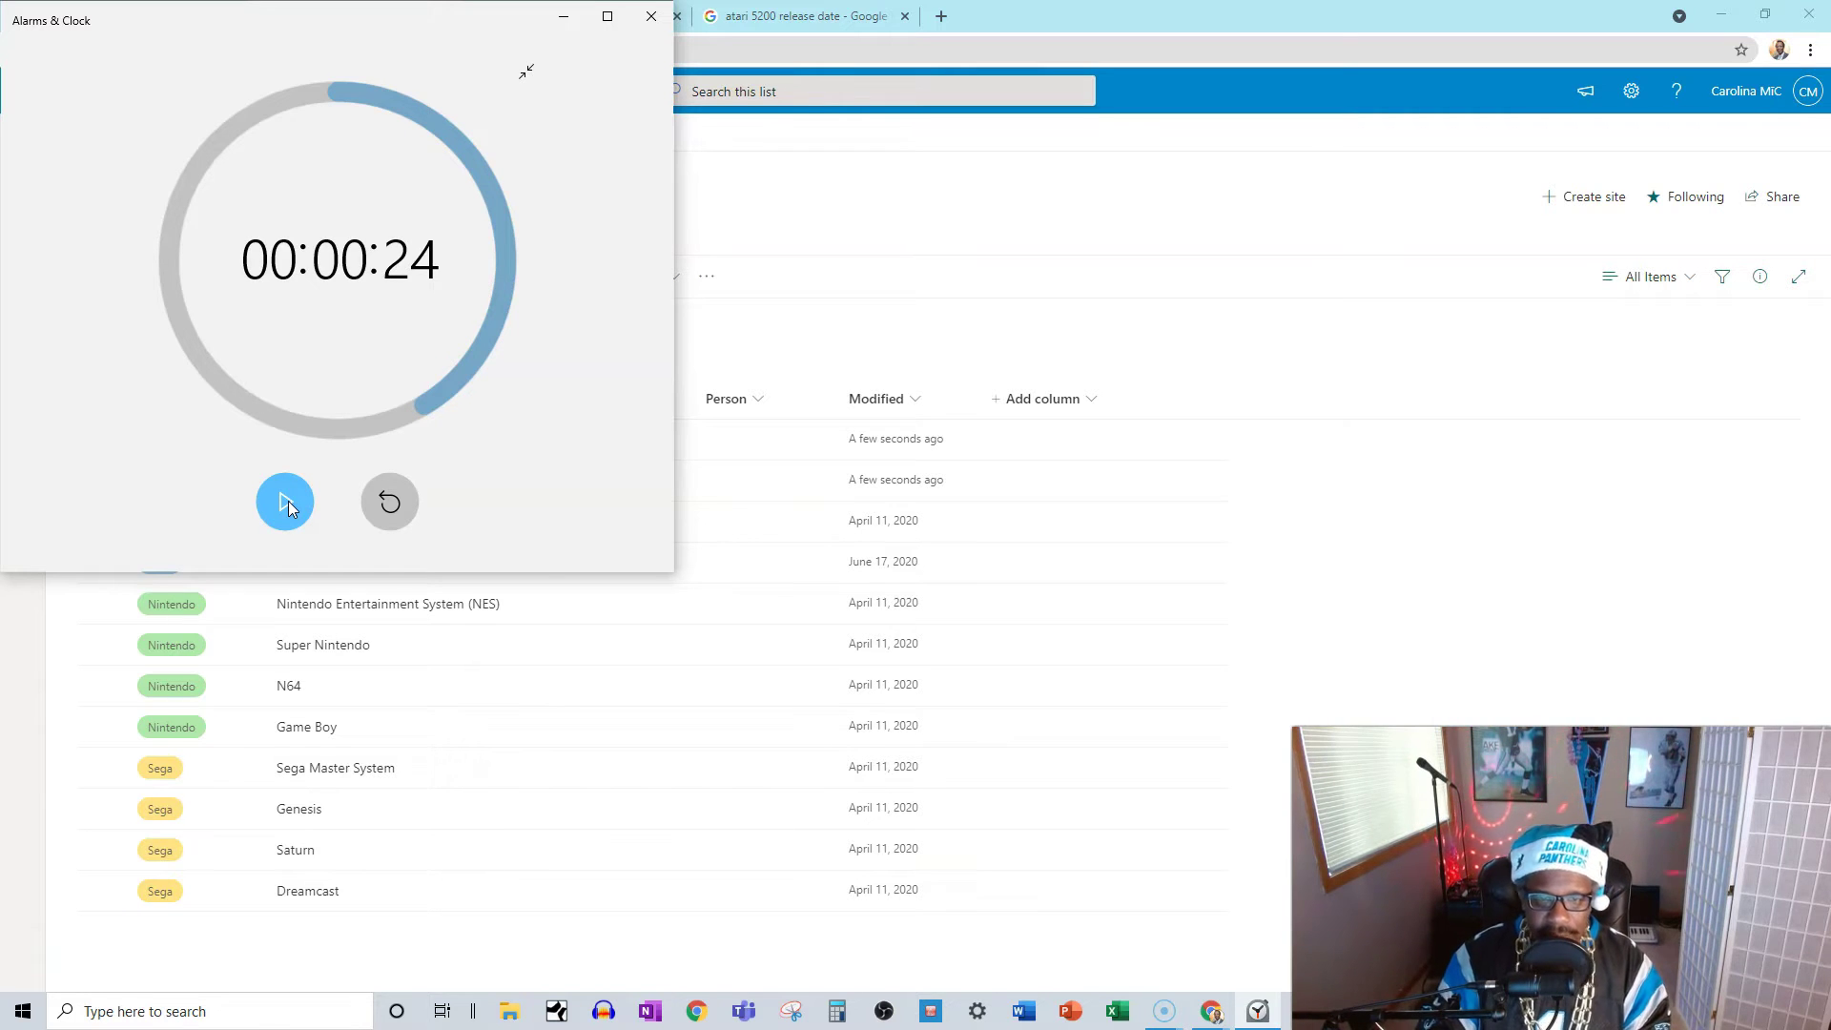
left_click(266, 116)
- Close the timer window, export GamingConsoles to Excel, and save the query (2) file
left_click_drag(482, 33, 585, 114)
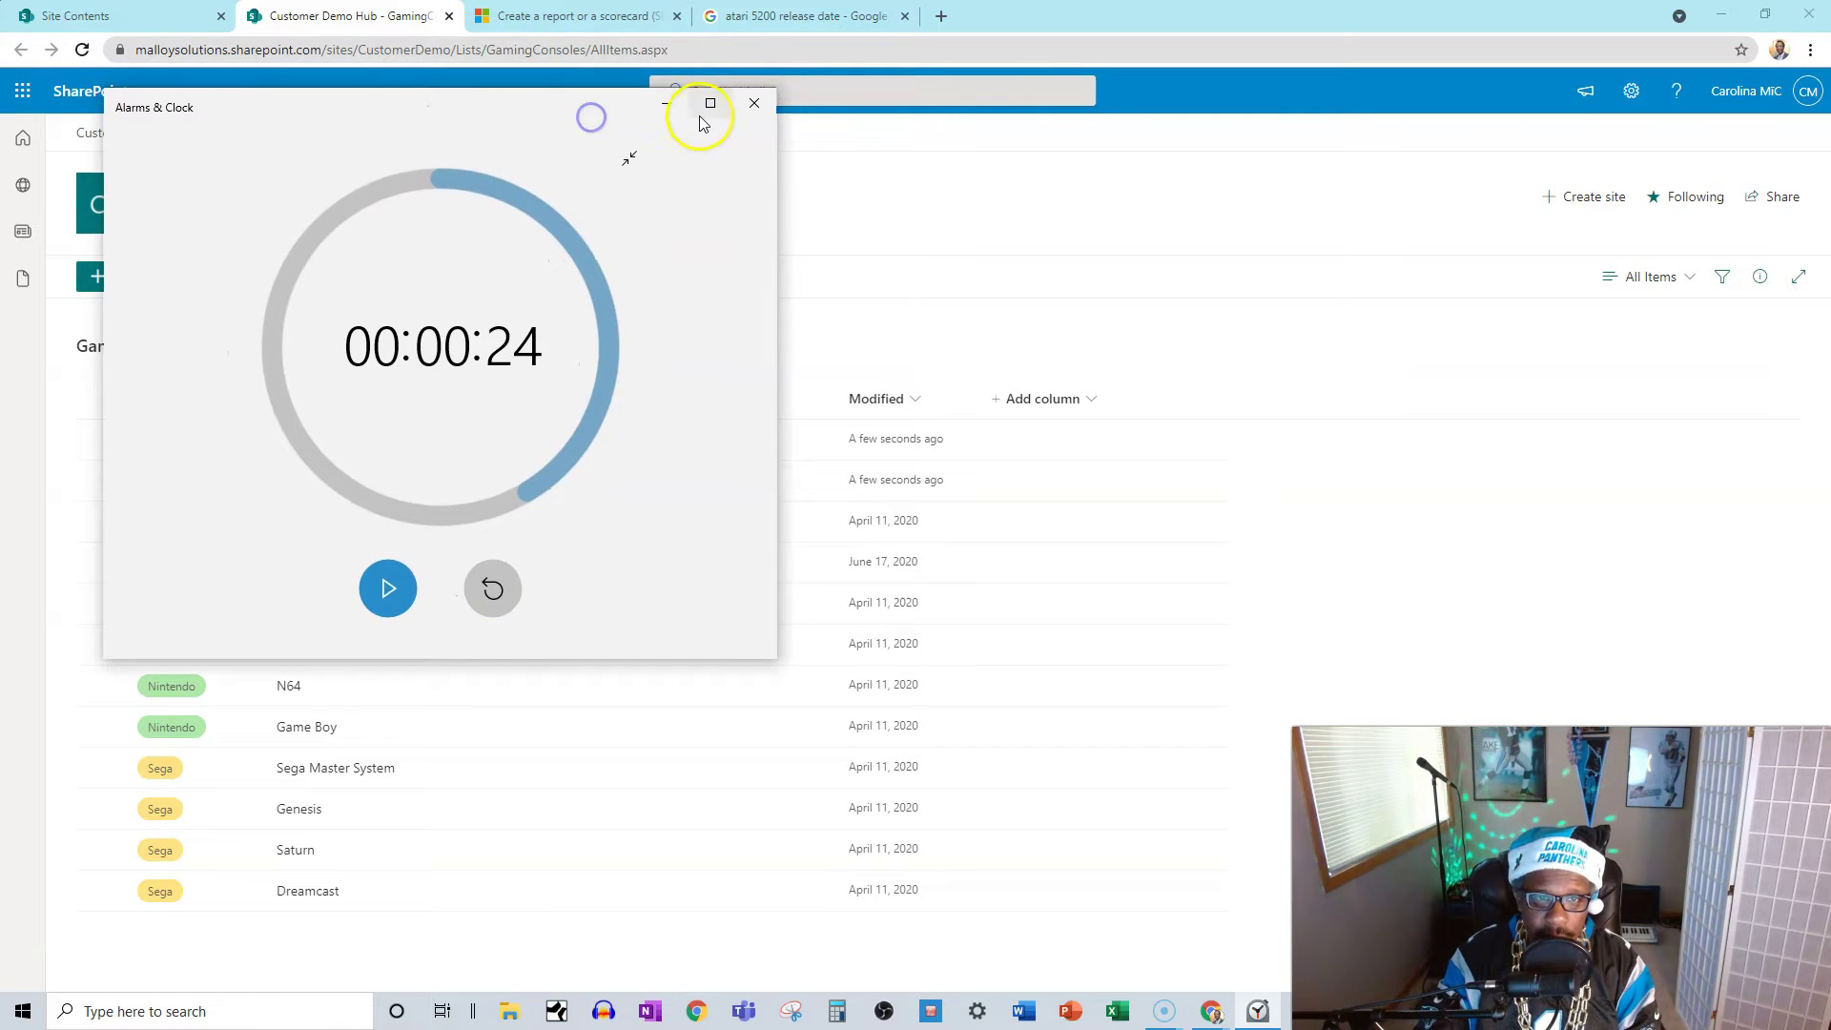
left_click(759, 105)
left_click(418, 280)
left_click(405, 315)
left_click(1042, 629)
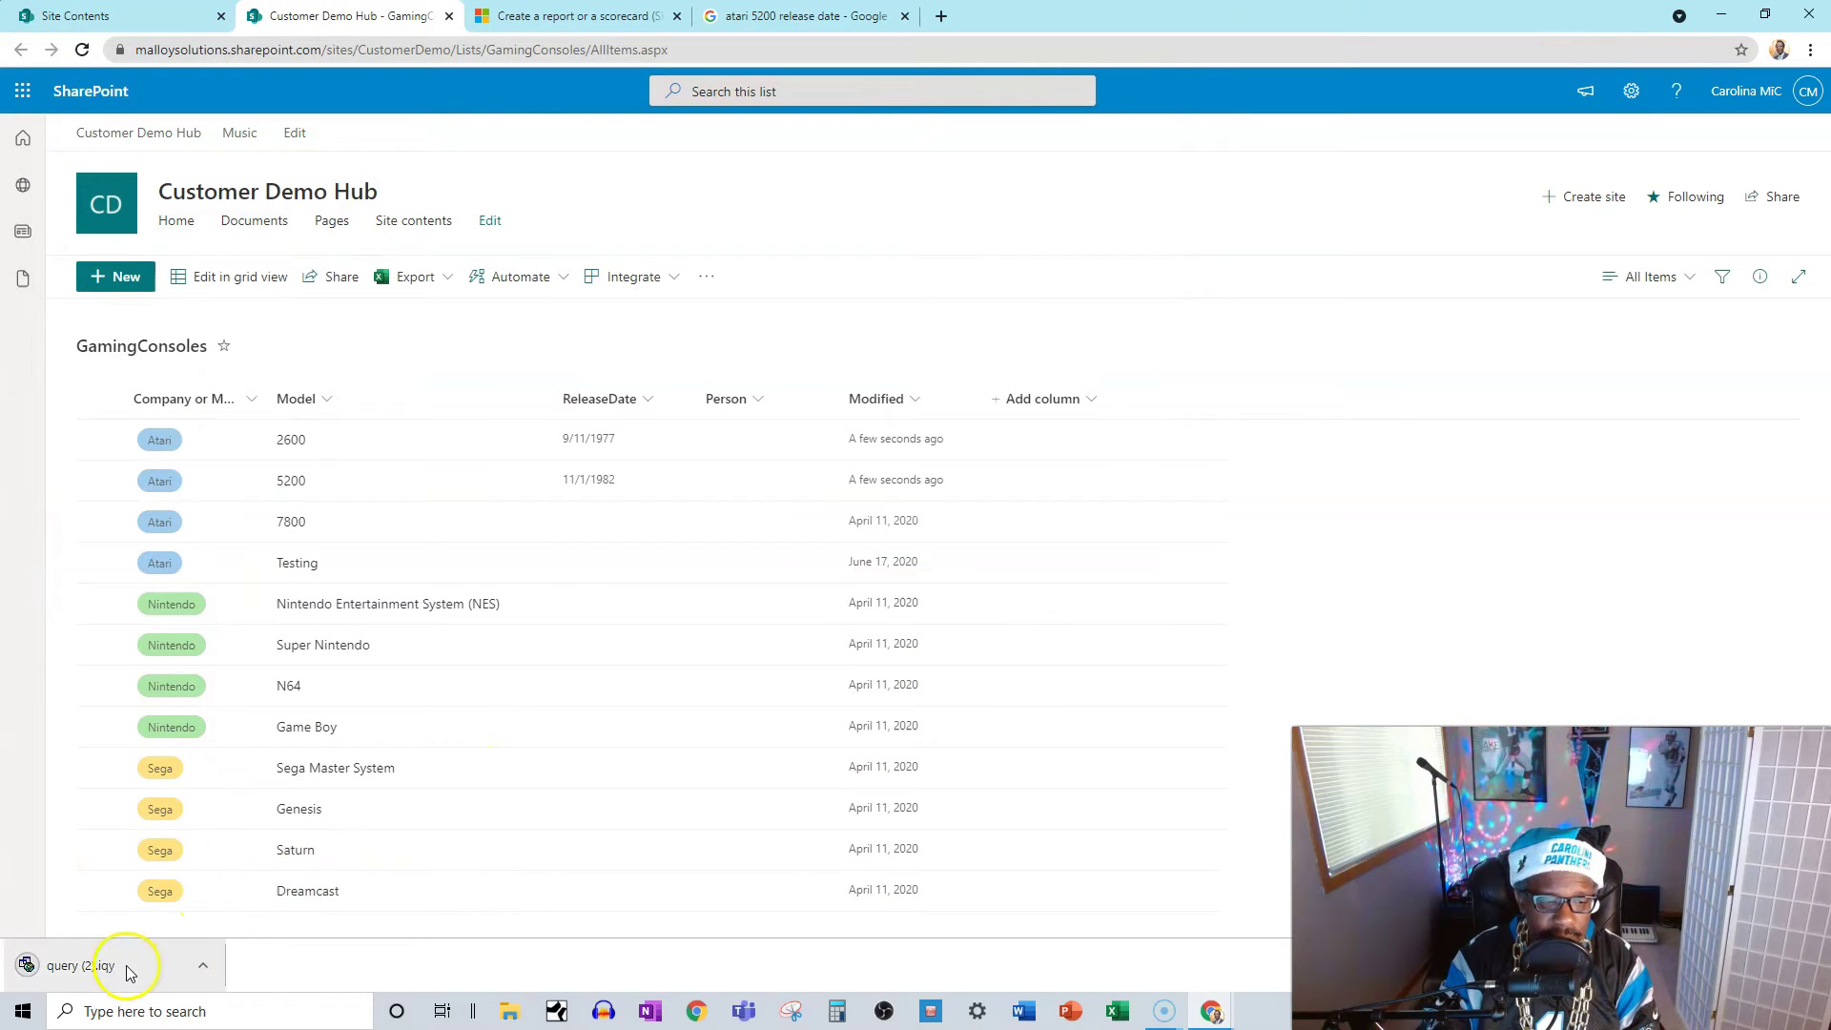
- Open query (2).iqy in Excel and enable its data connection to load the list
left_click(124, 966)
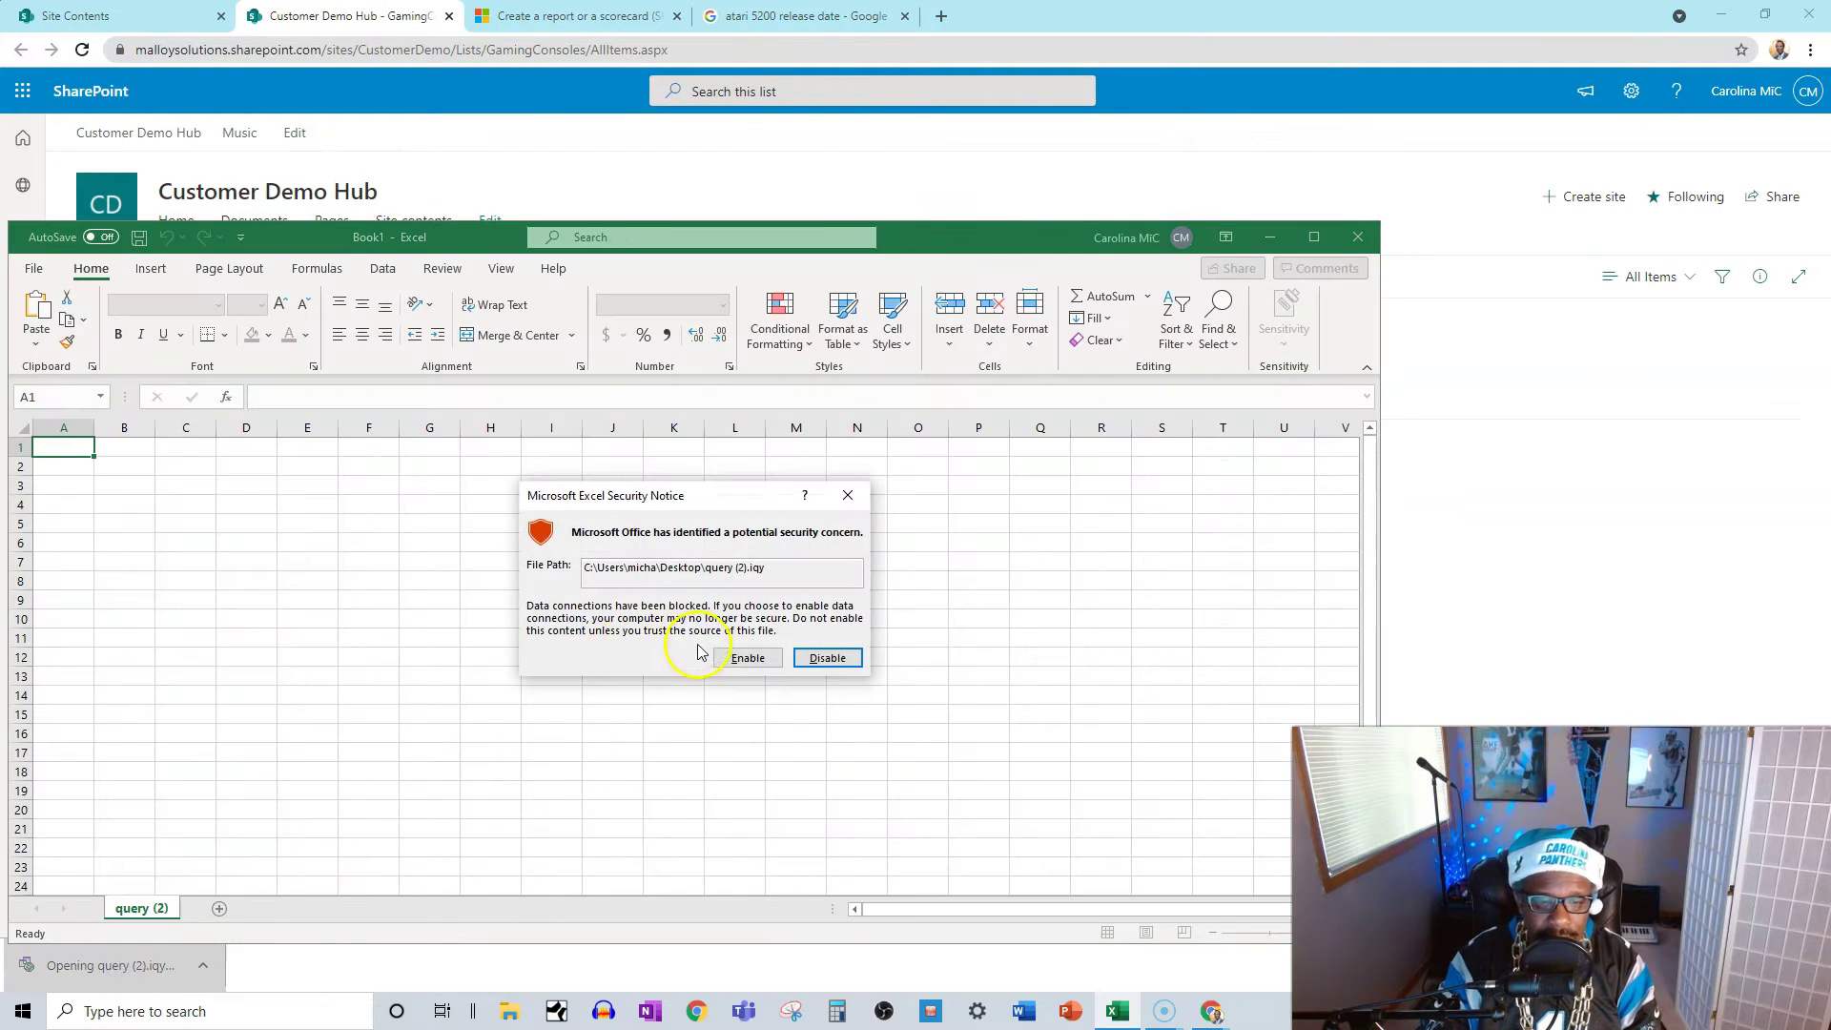
left_click(748, 658)
- Filter the ReleaseDate column to only 1982, leaving the Atari 5200 row
left_click_drag(890, 232, 1072, 237)
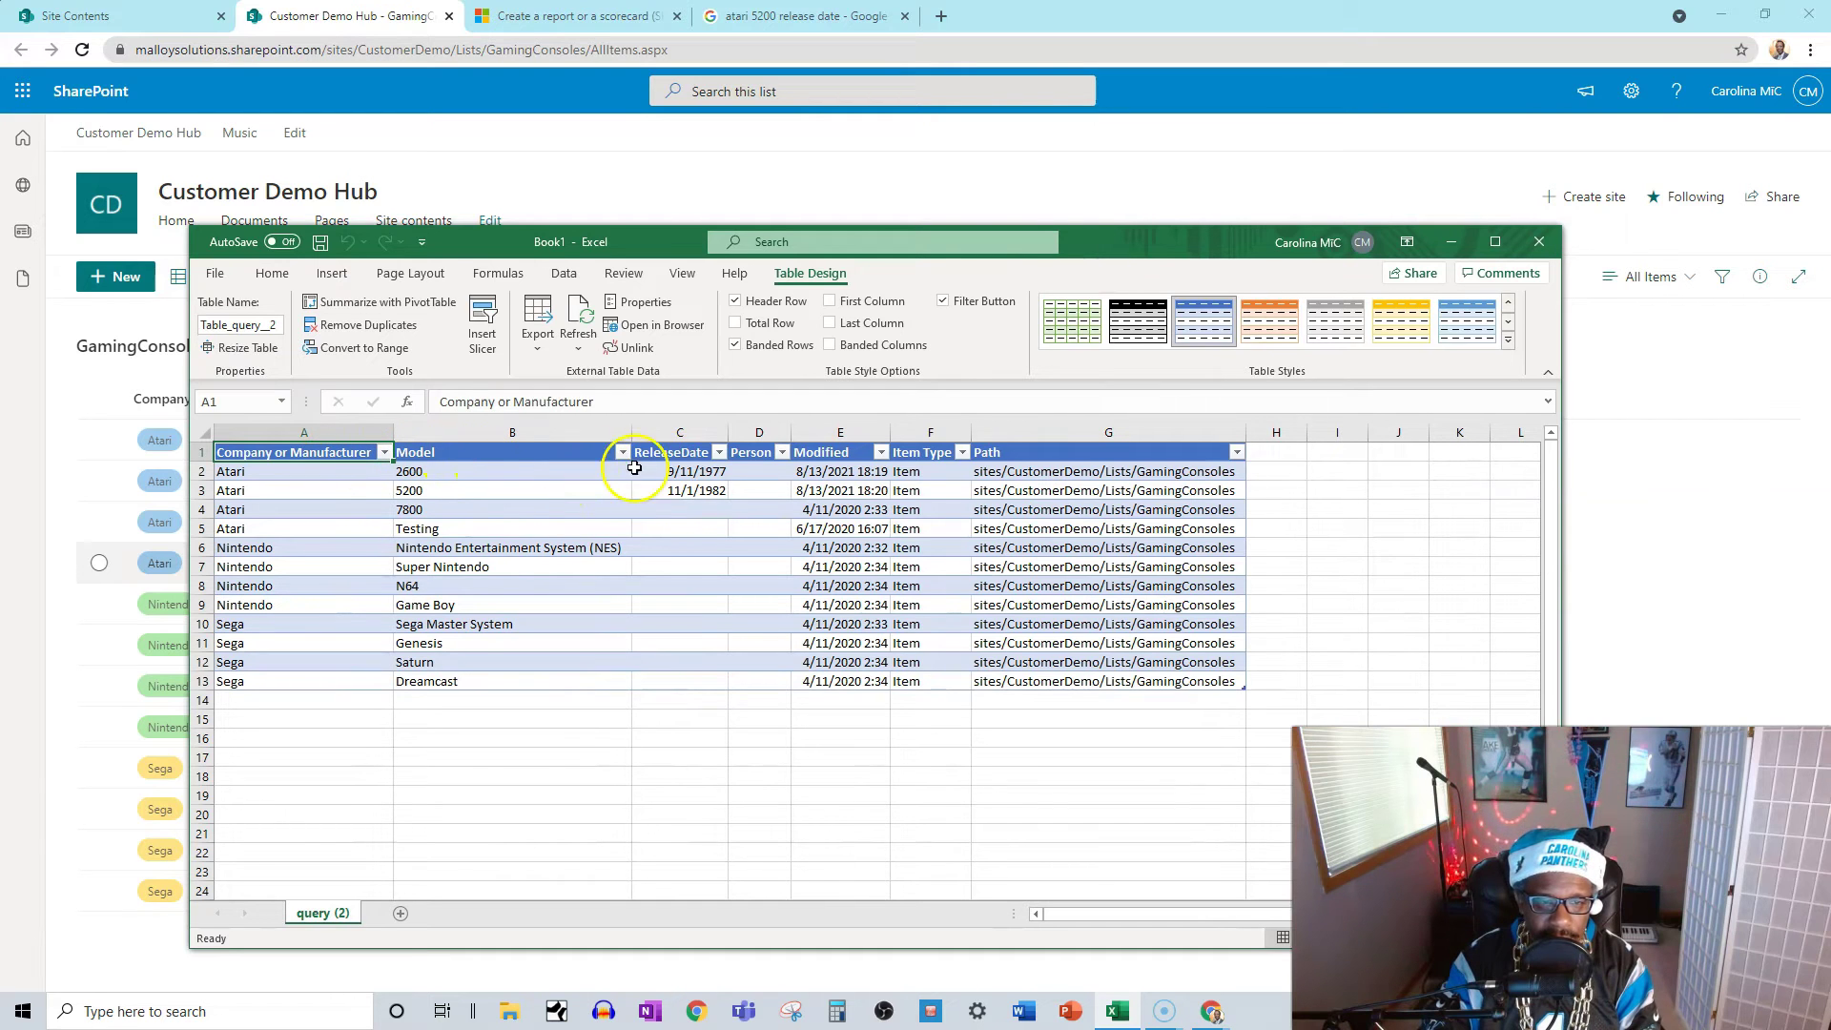
left_click(879, 452)
key("Escape")
left_click(719, 453)
left_click(529, 679)
left_click(530, 696)
left_click(601, 856)
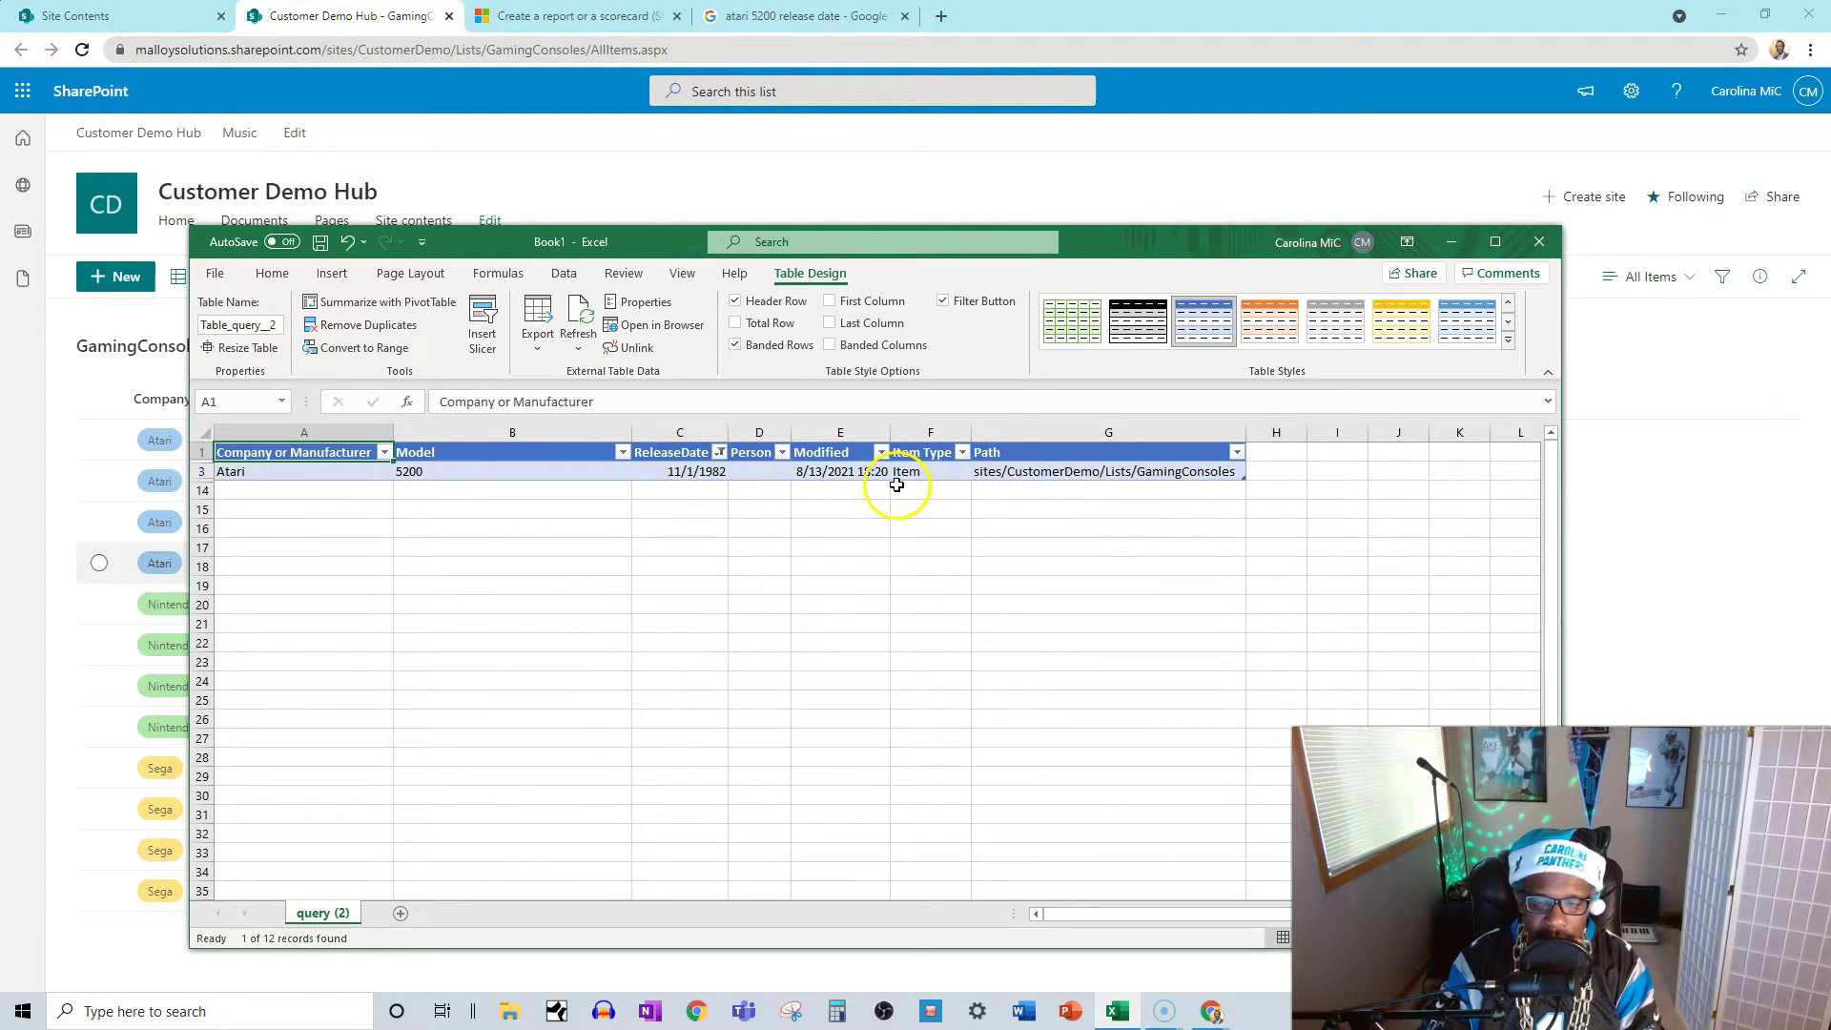
- Delete the Path column (G) from the table
left_click(1043, 436)
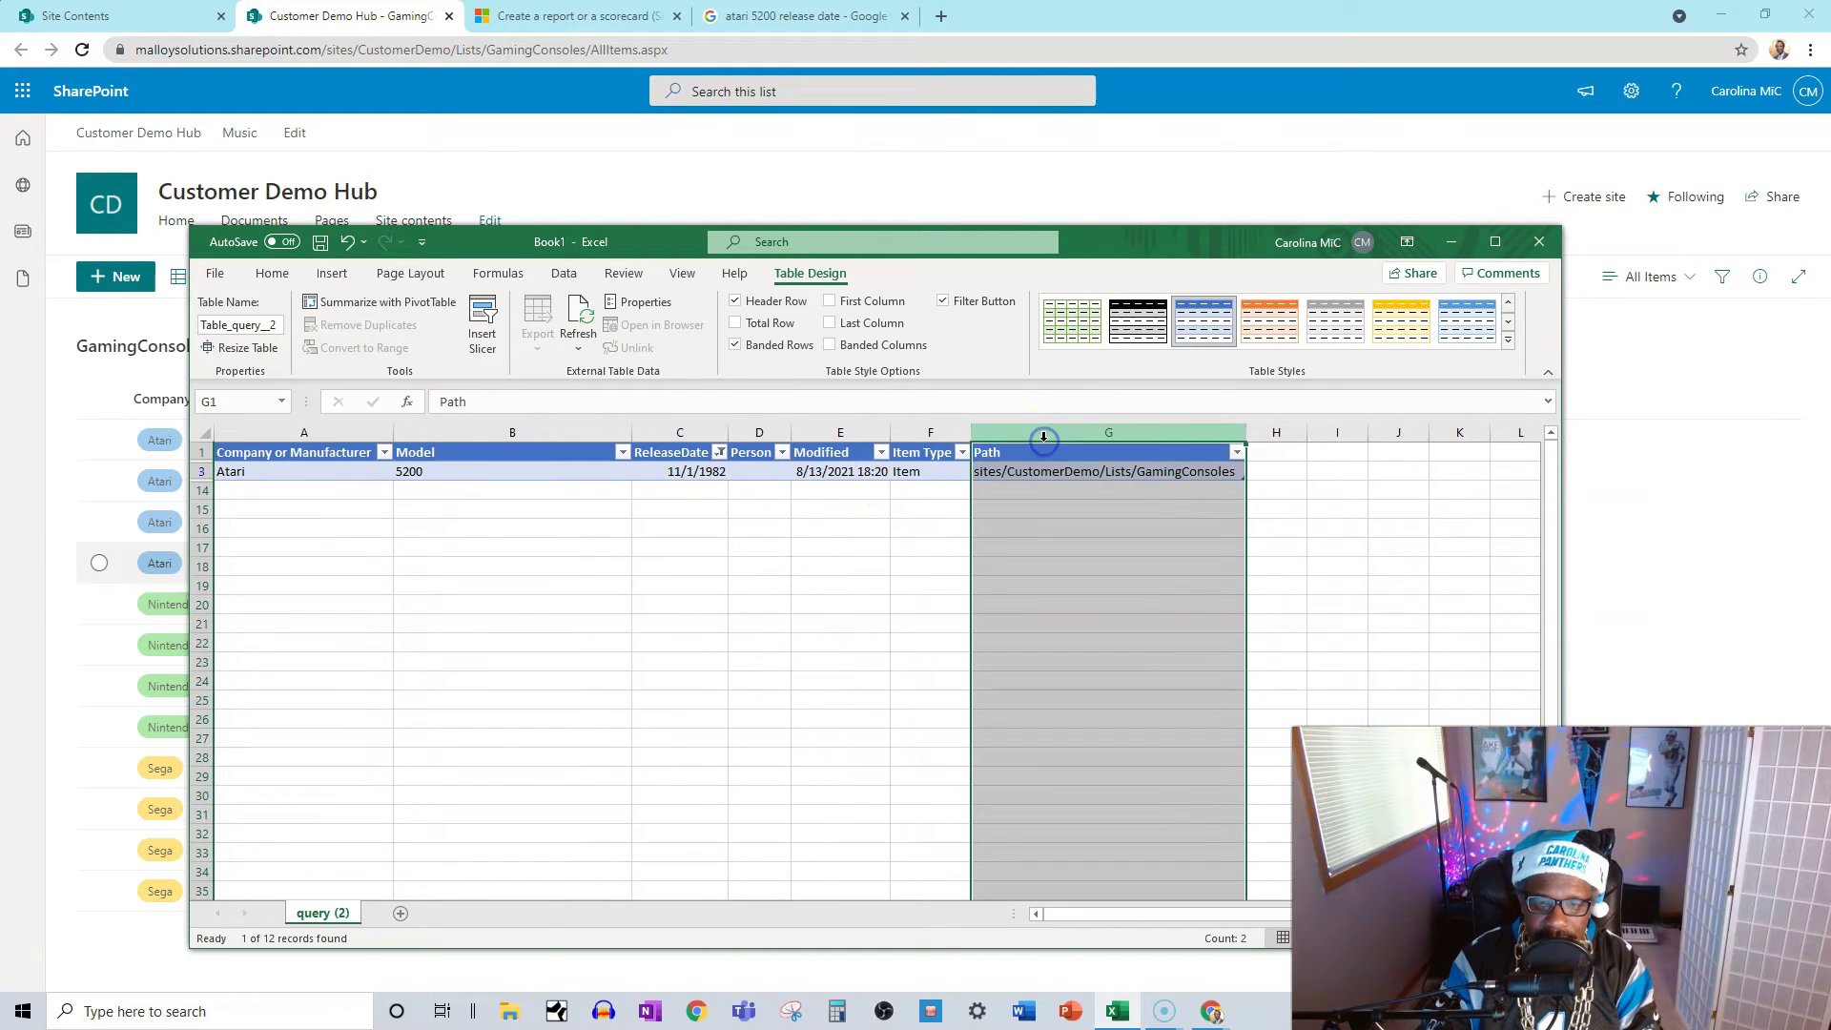
left_click(1075, 437)
right_click(1075, 437)
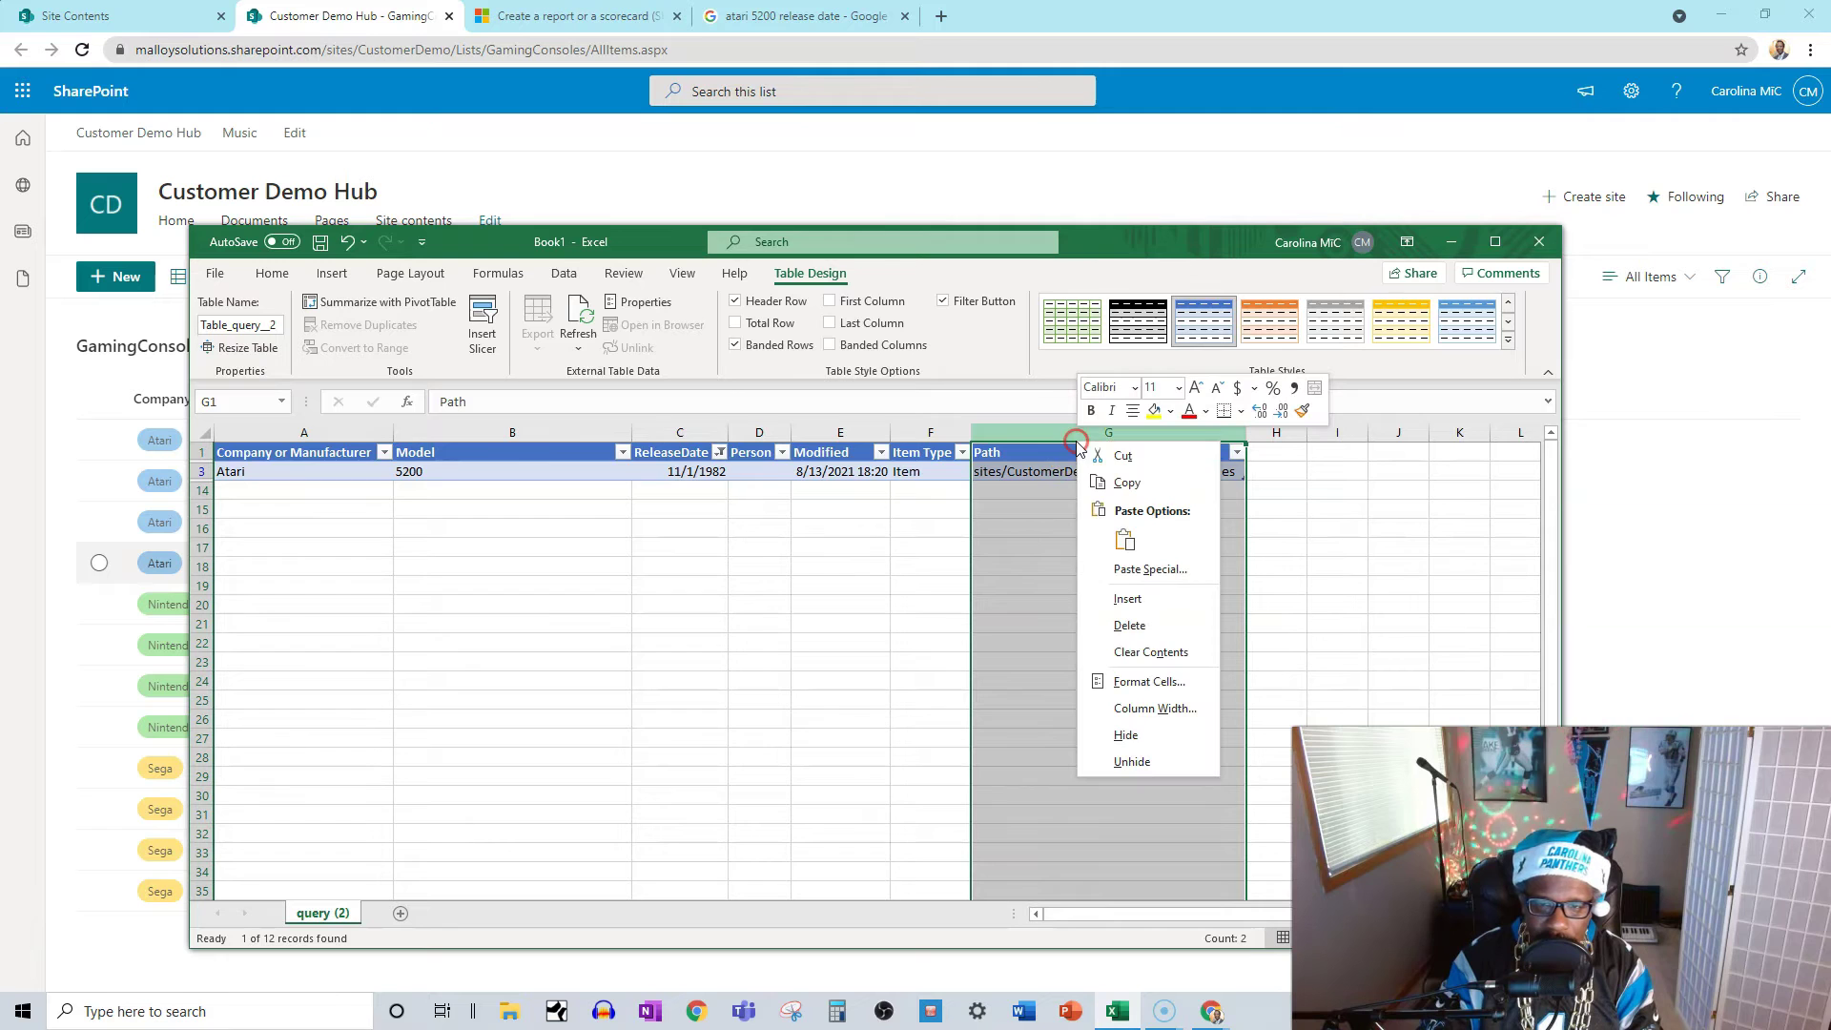
left_click(1130, 632)
- Delete the Item Type column (F) and close the workbook
left_click(926, 429)
left_click(945, 441)
right_click(943, 432)
left_click(988, 621)
left_click(547, 569)
left_click(1540, 250)
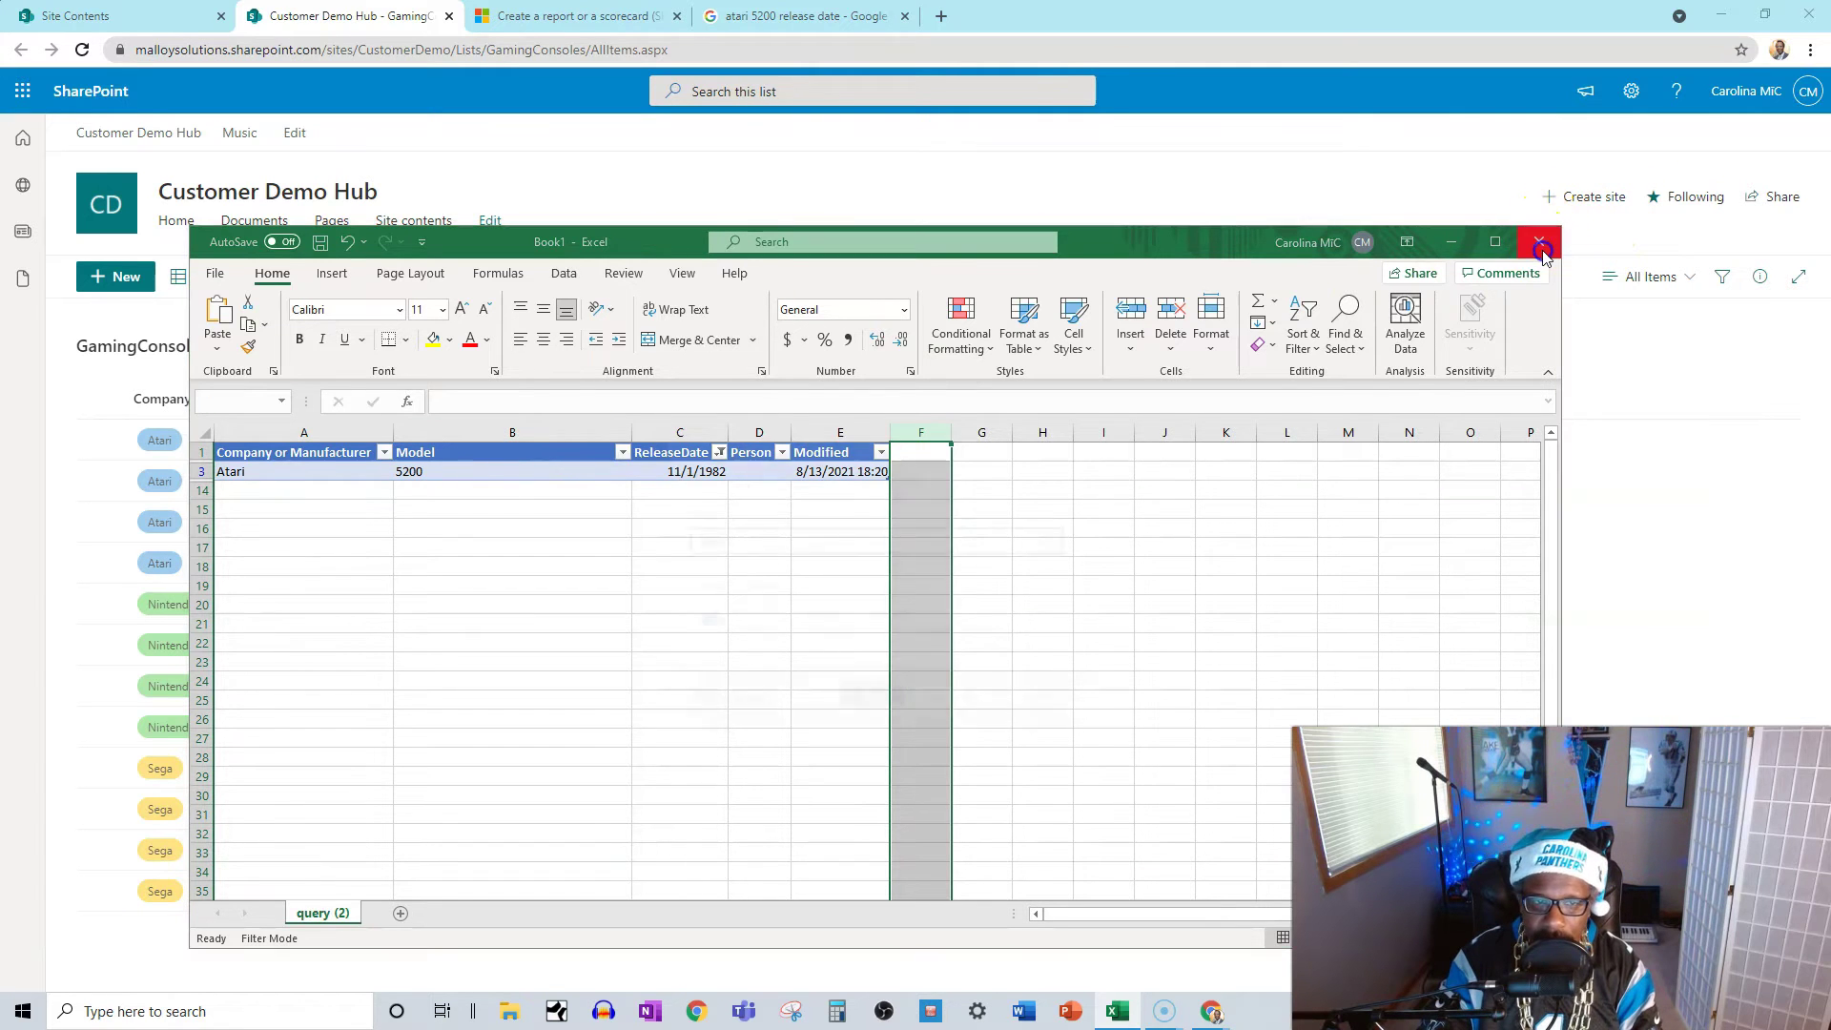
- Close the workbook without saving changes
left_click(955, 701)
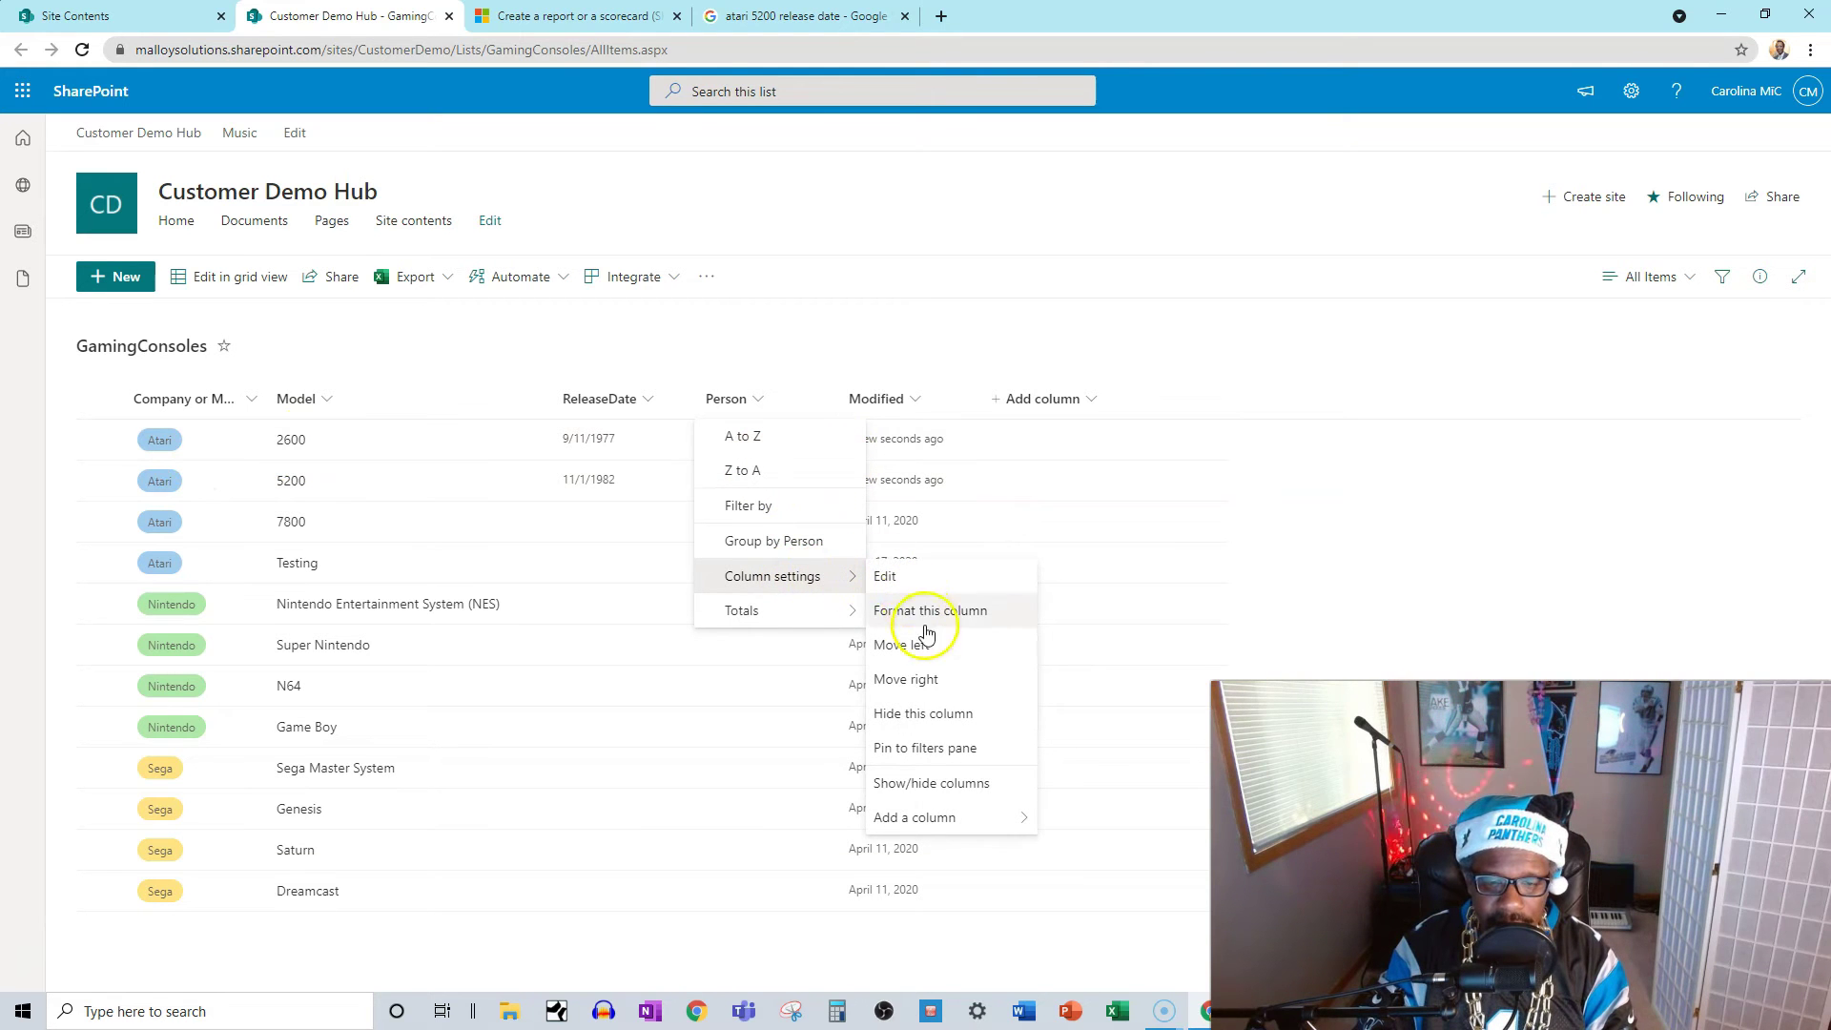
- Show the Created and Created By columns in the view, reorder them, and apply
left_click(916, 783)
left_click(1552, 551)
left_click_drag(1570, 585, 1602, 470)
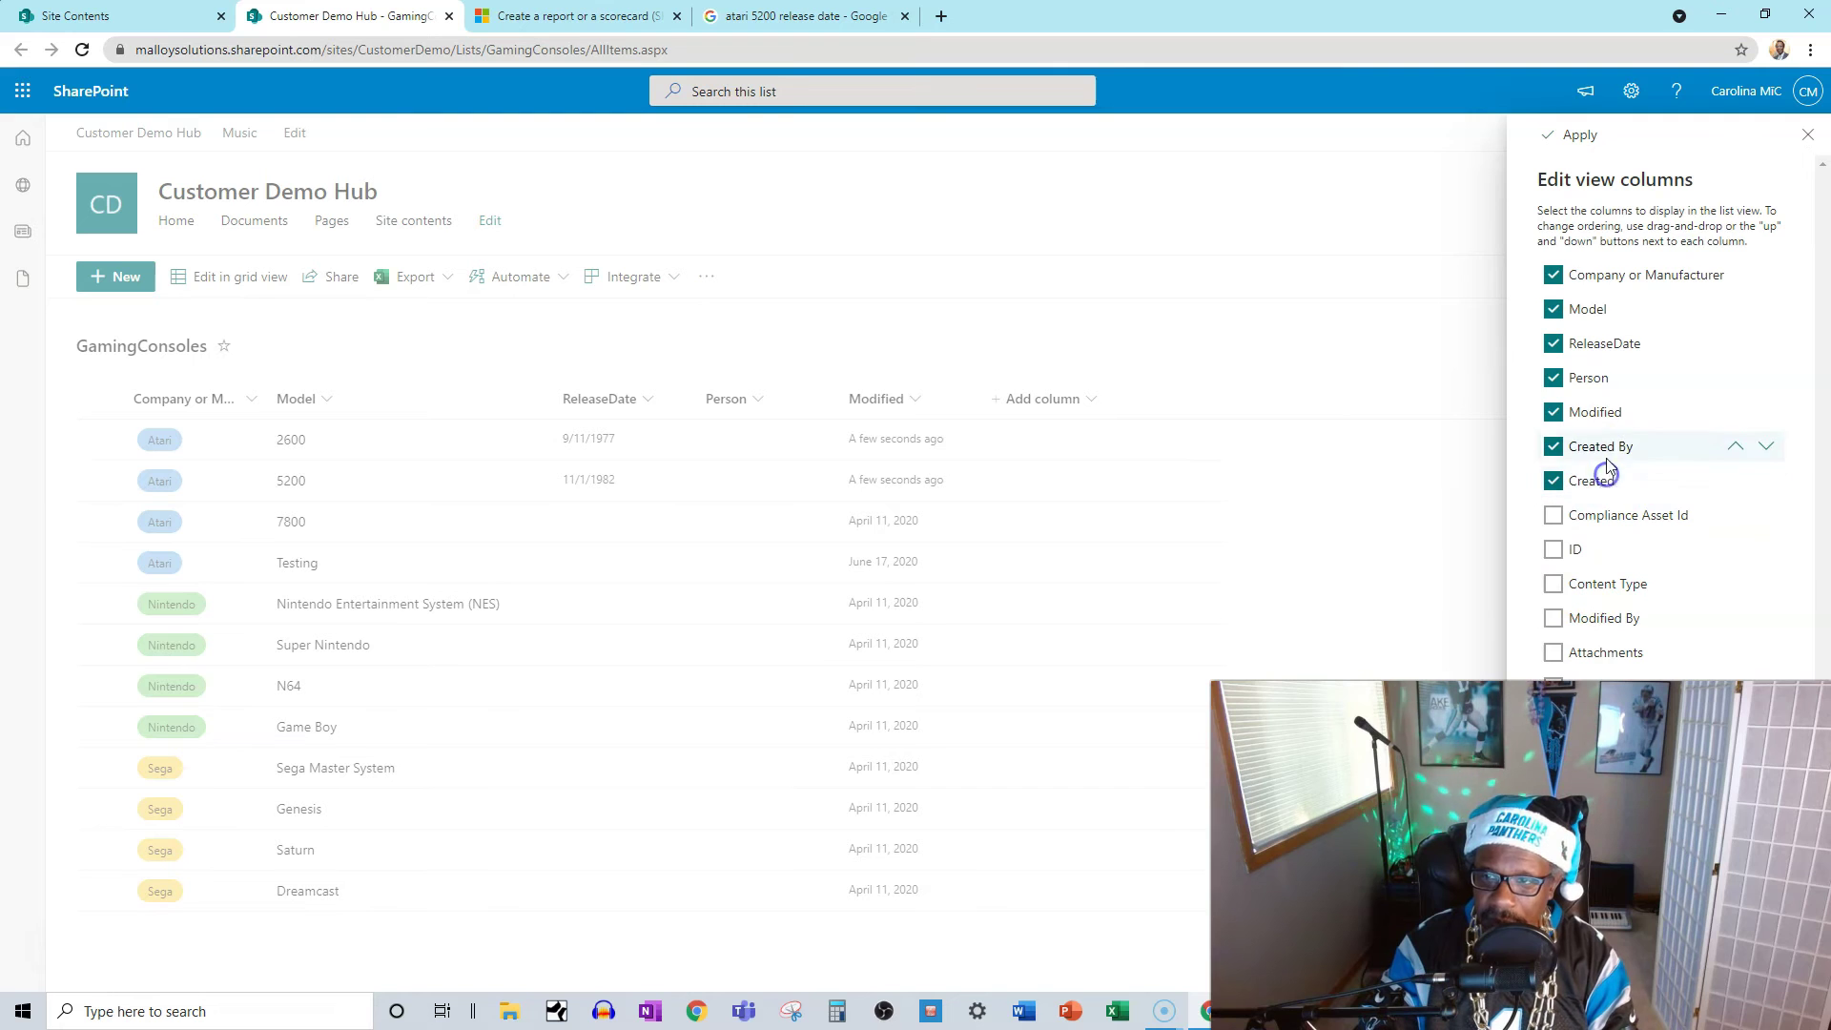
left_click(1575, 135)
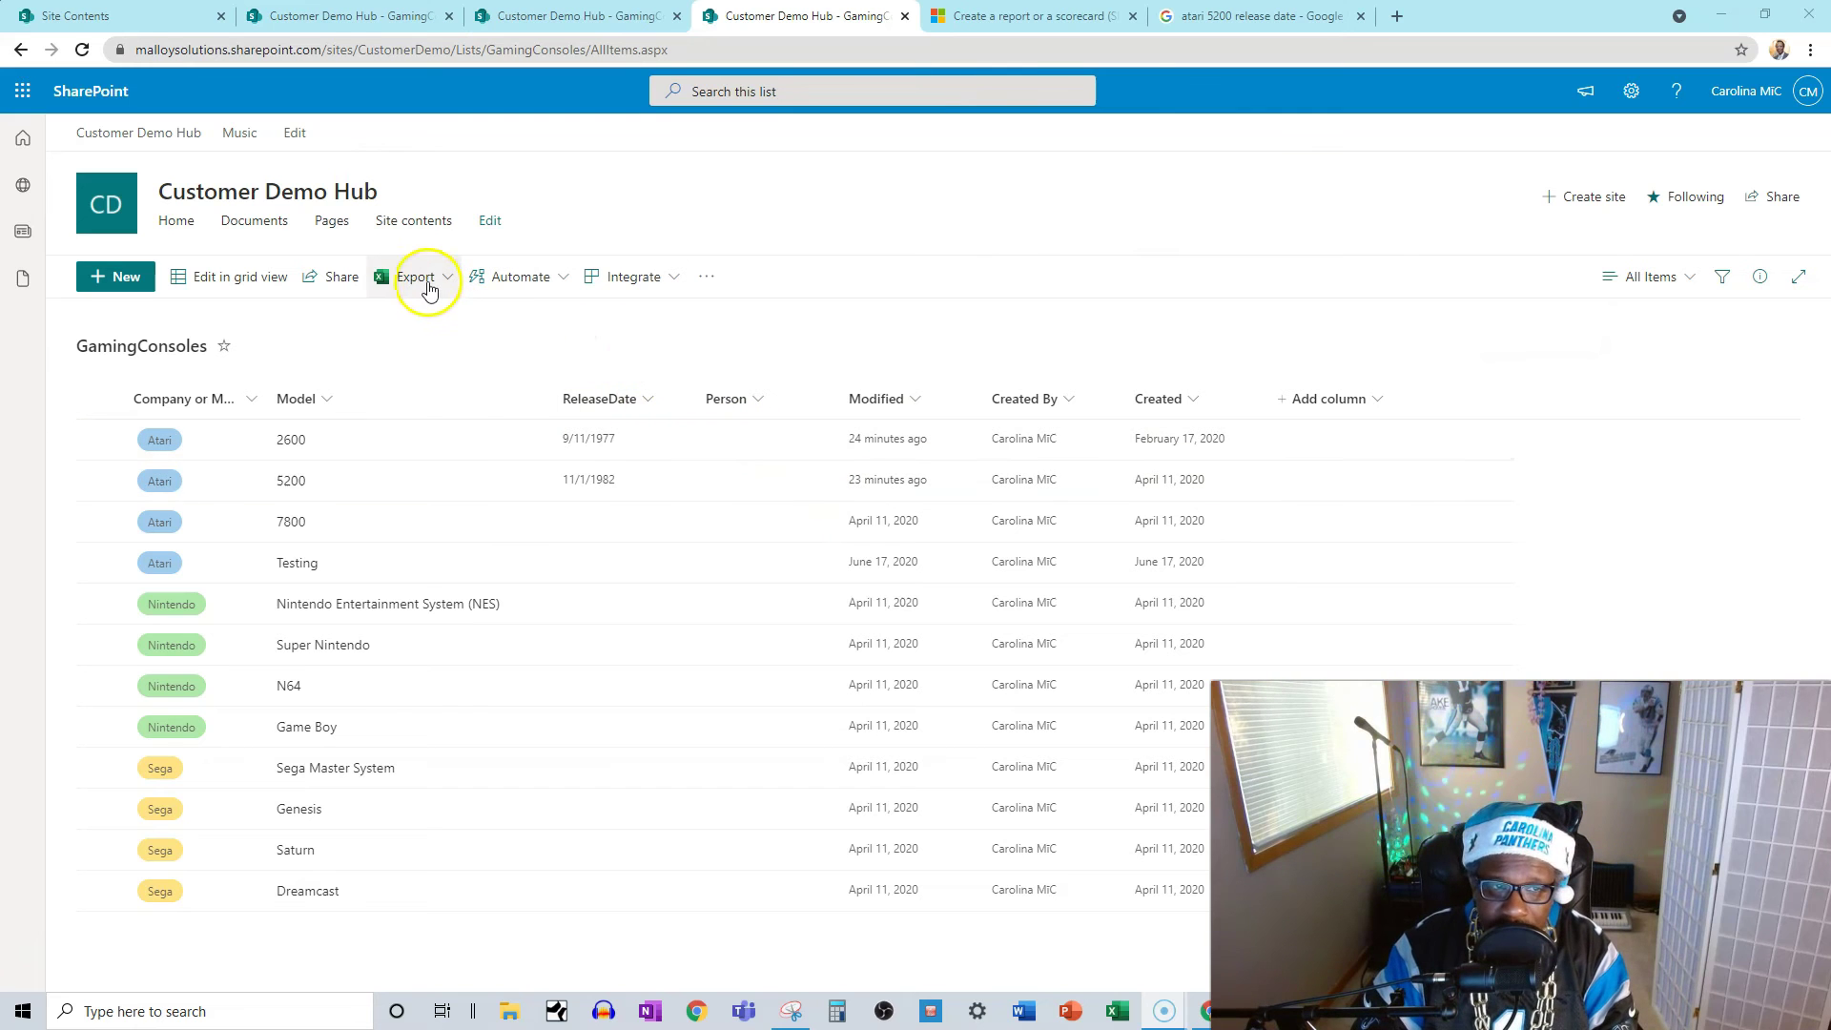
- Export the updated GamingConsoles list to Excel from the Export menu
left_click(429, 289)
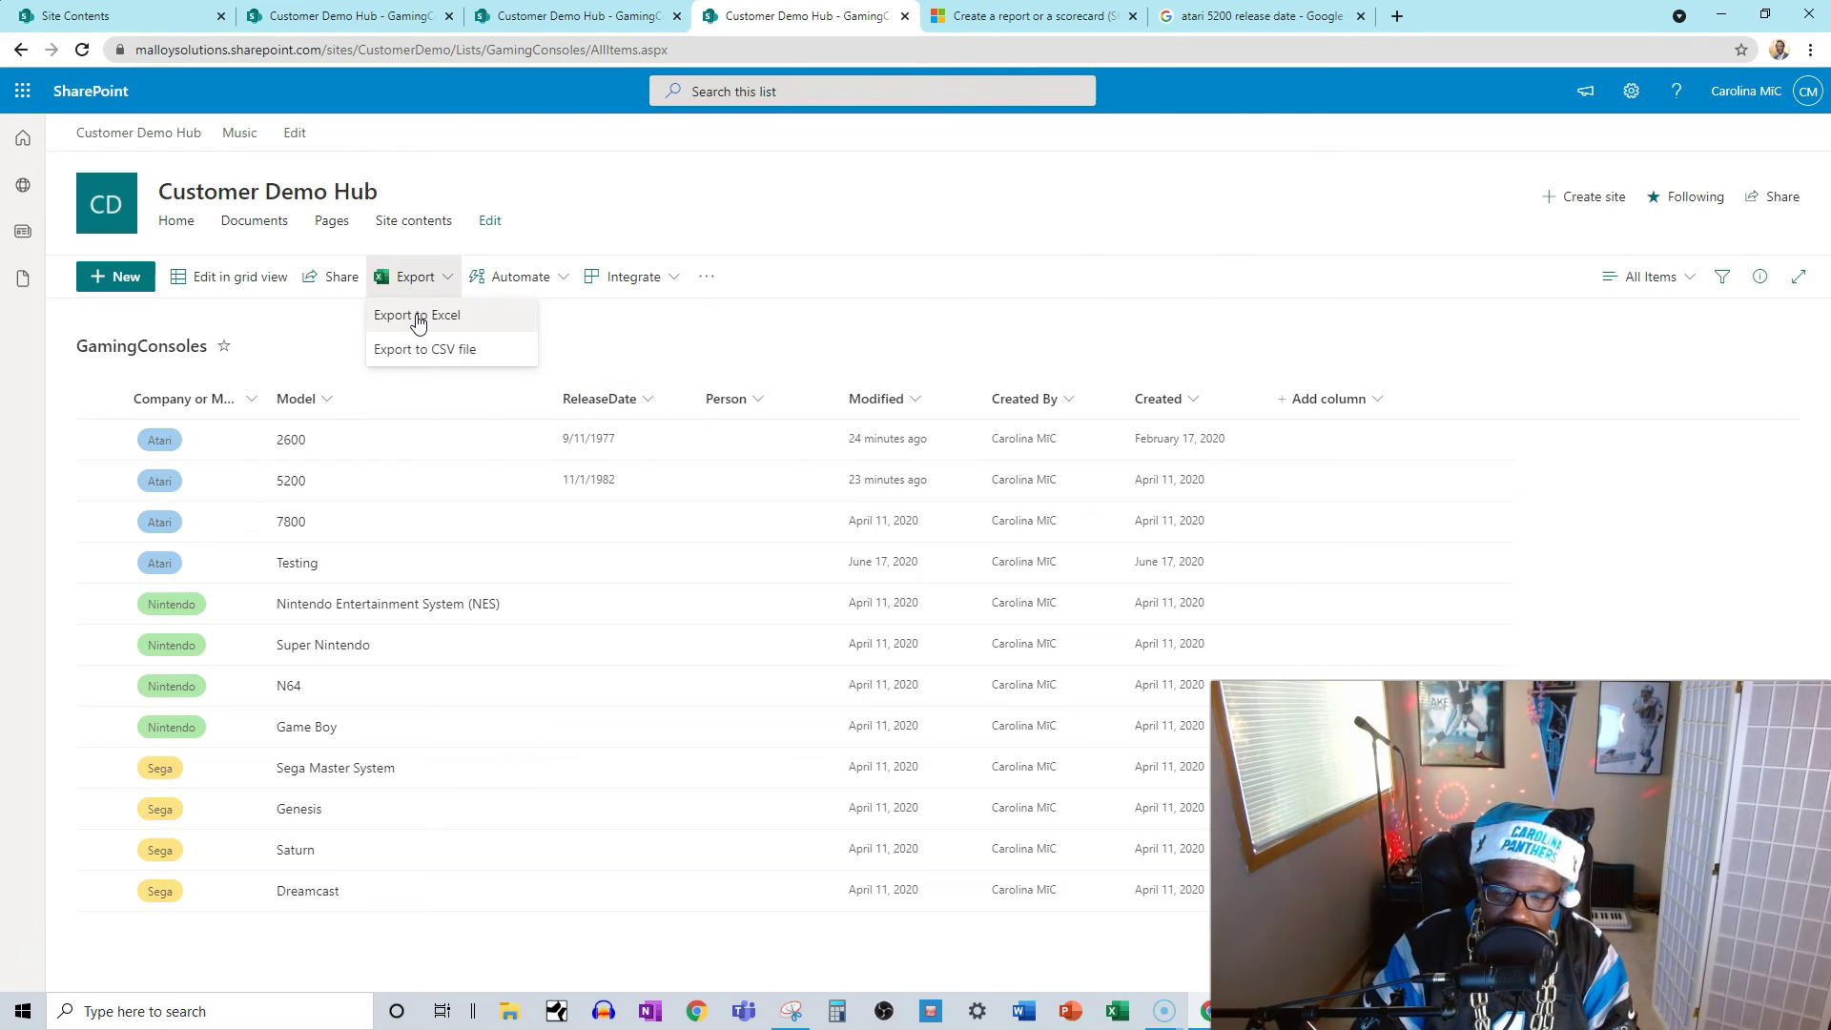
left_click(418, 315)
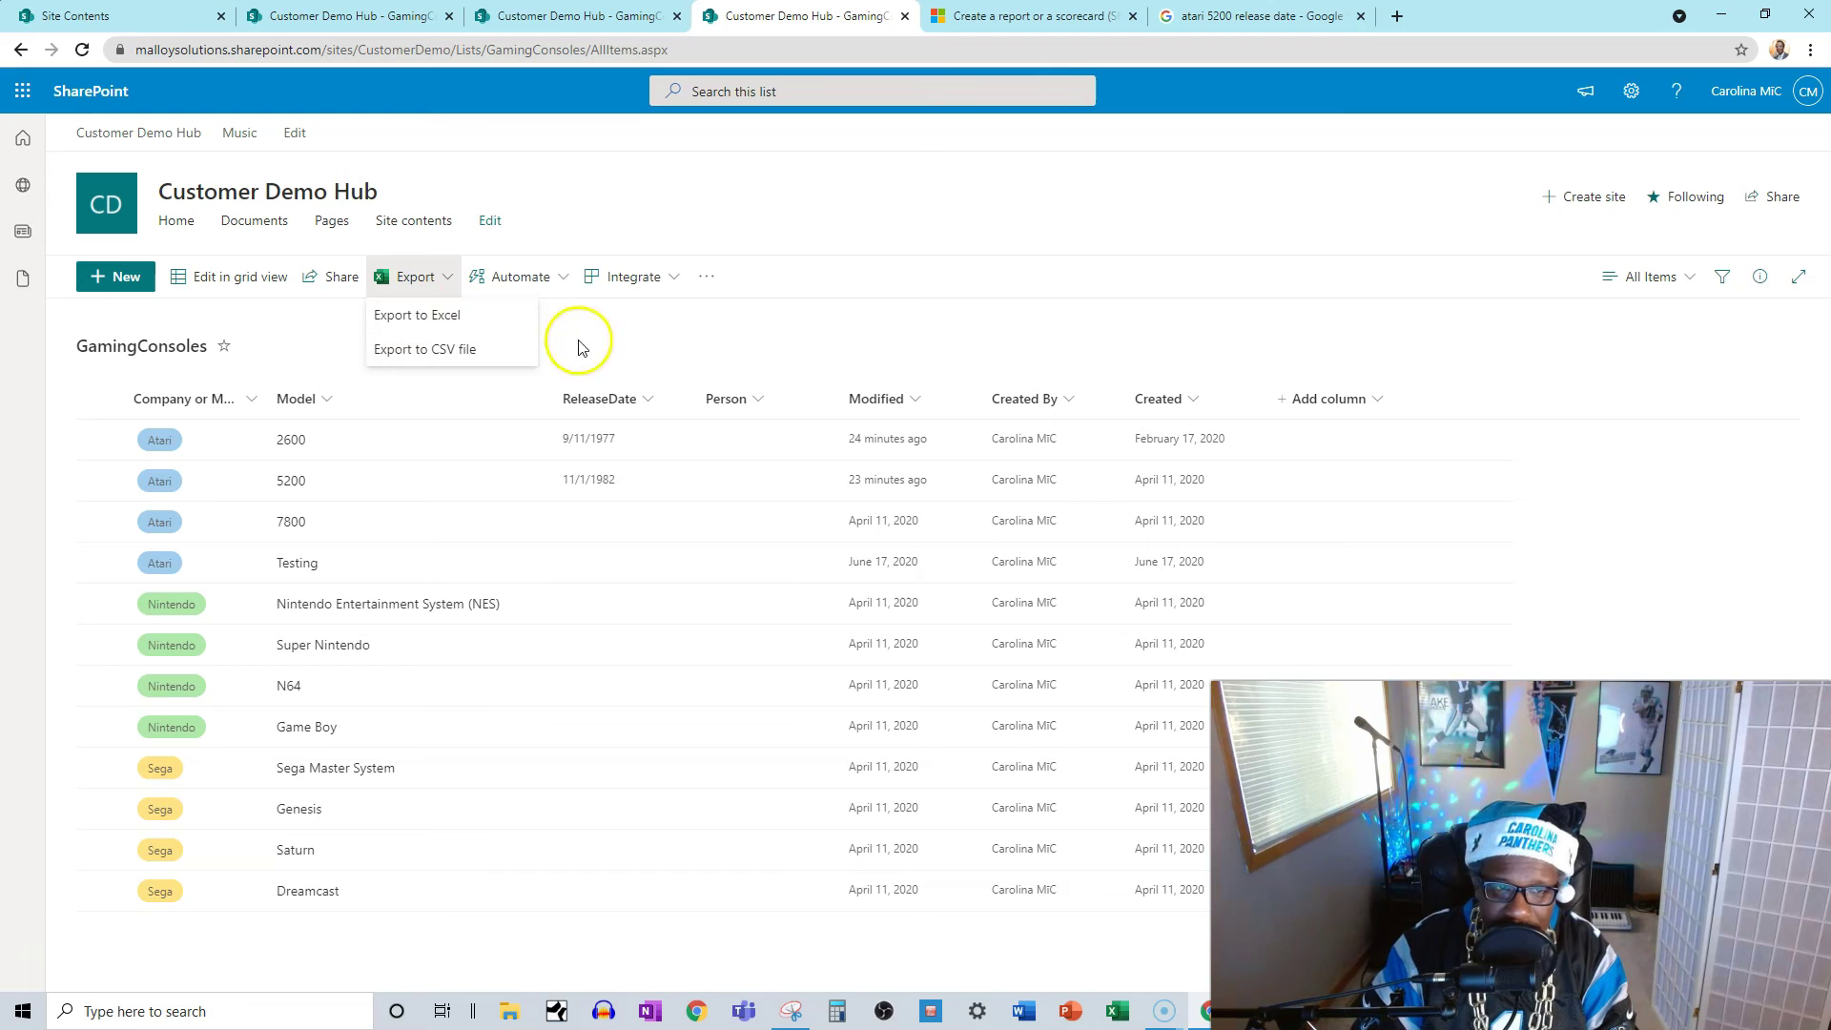